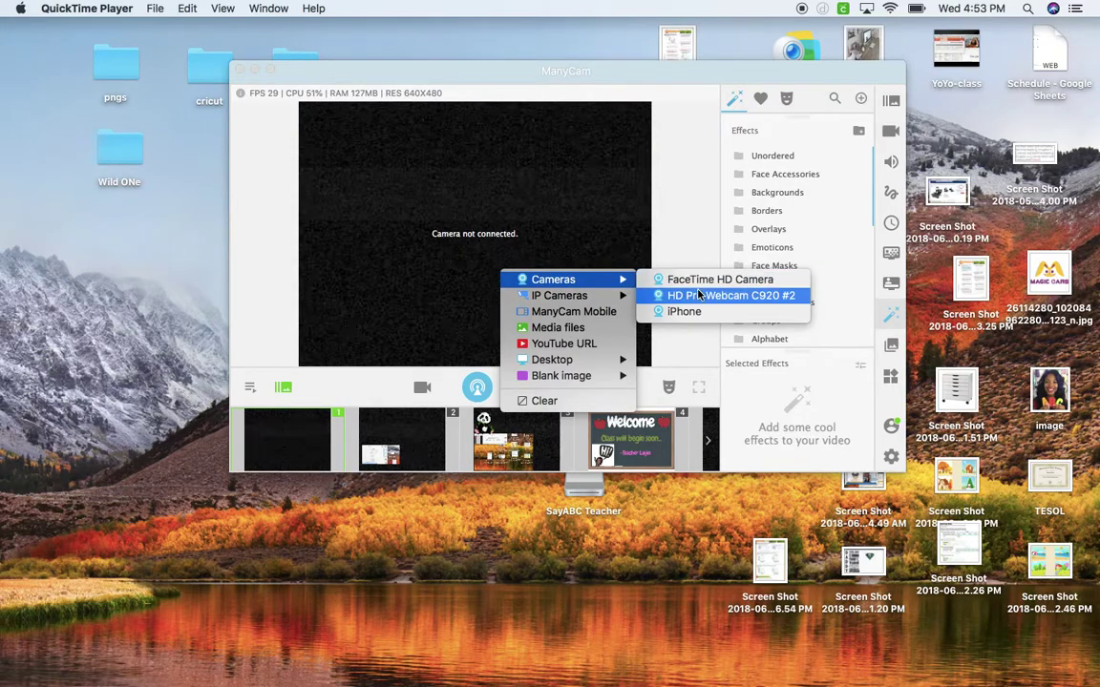
Make HD Pro Webcam C920 #2 the live main feed and show the video settings panel.
click(698, 296)
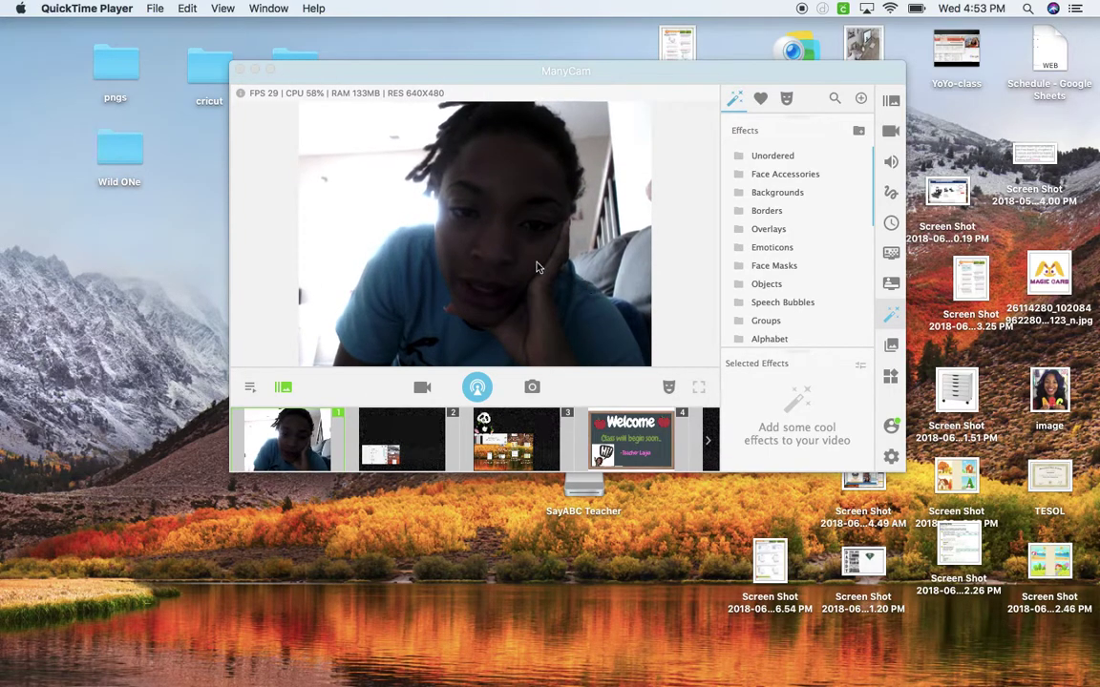
click(890, 132)
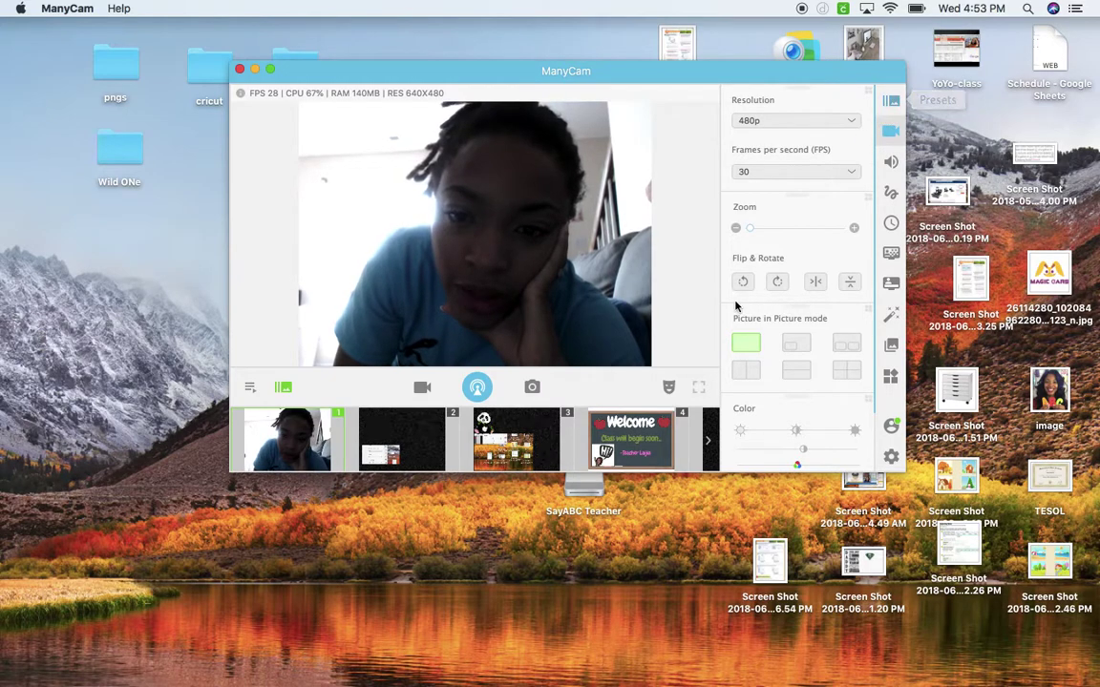
Enable the inset picture-in-picture layout and list the available cameras for the inset.
click(794, 345)
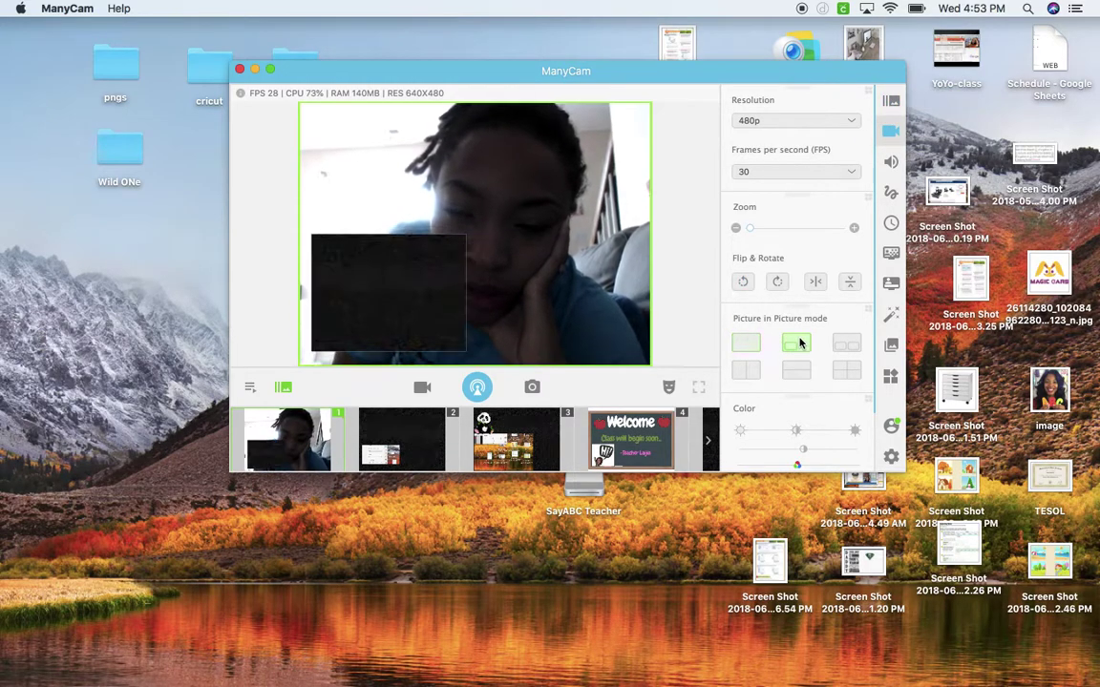
click(391, 290)
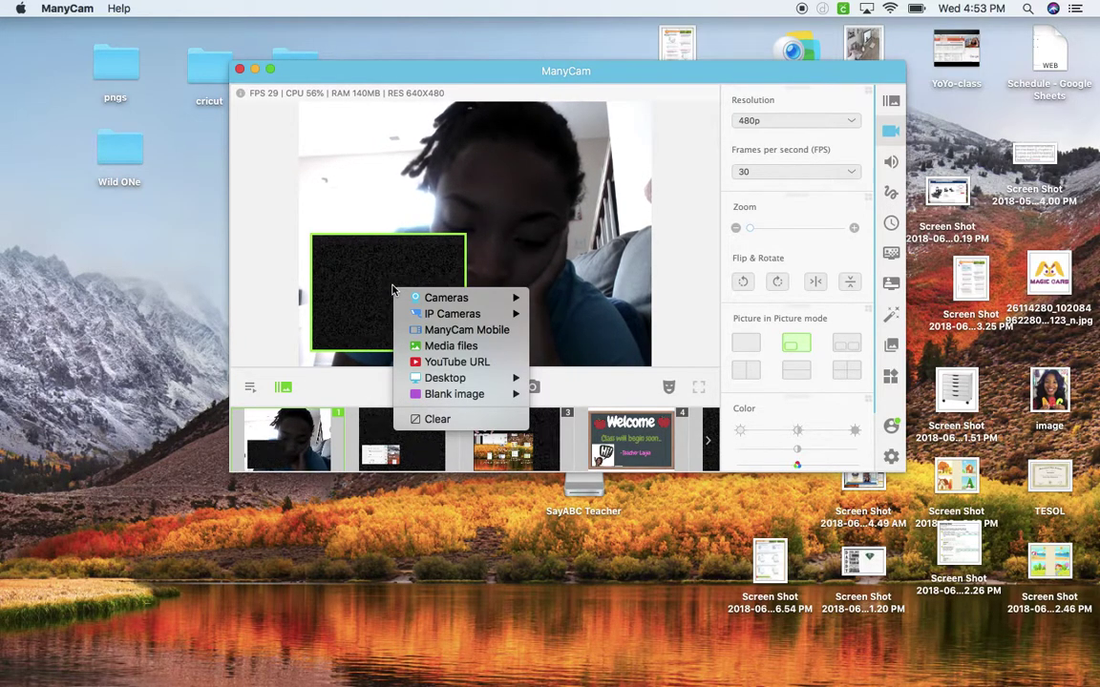
click(455, 299)
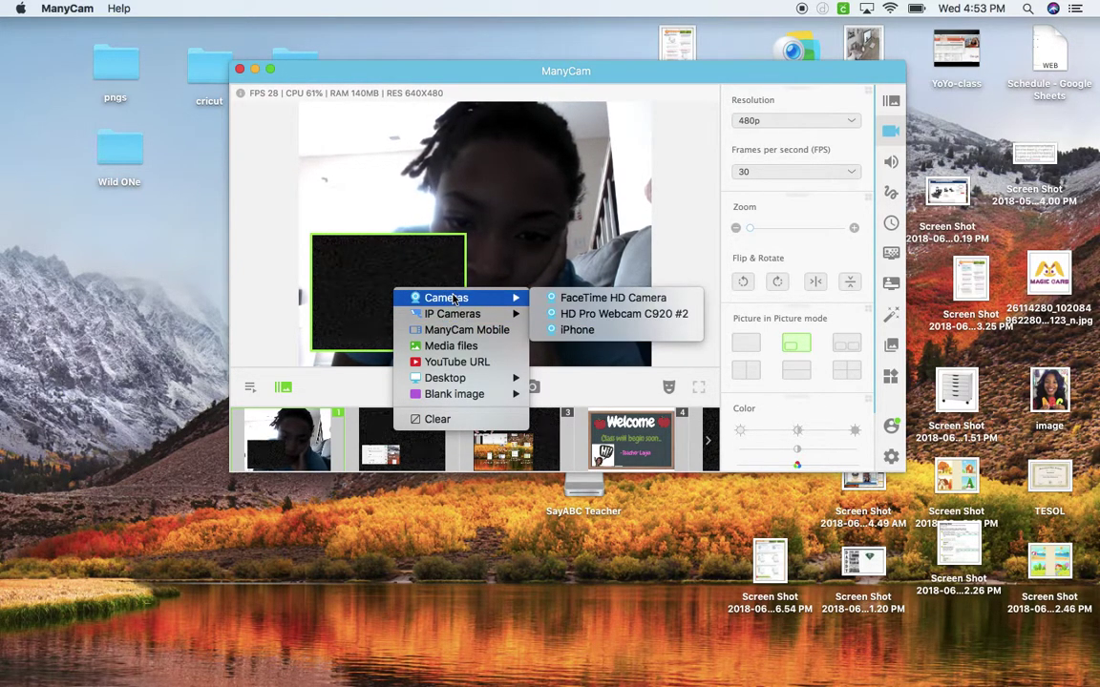
Set the iPhone as the inset's camera source, retrying it from the reopened menu.
click(601, 331)
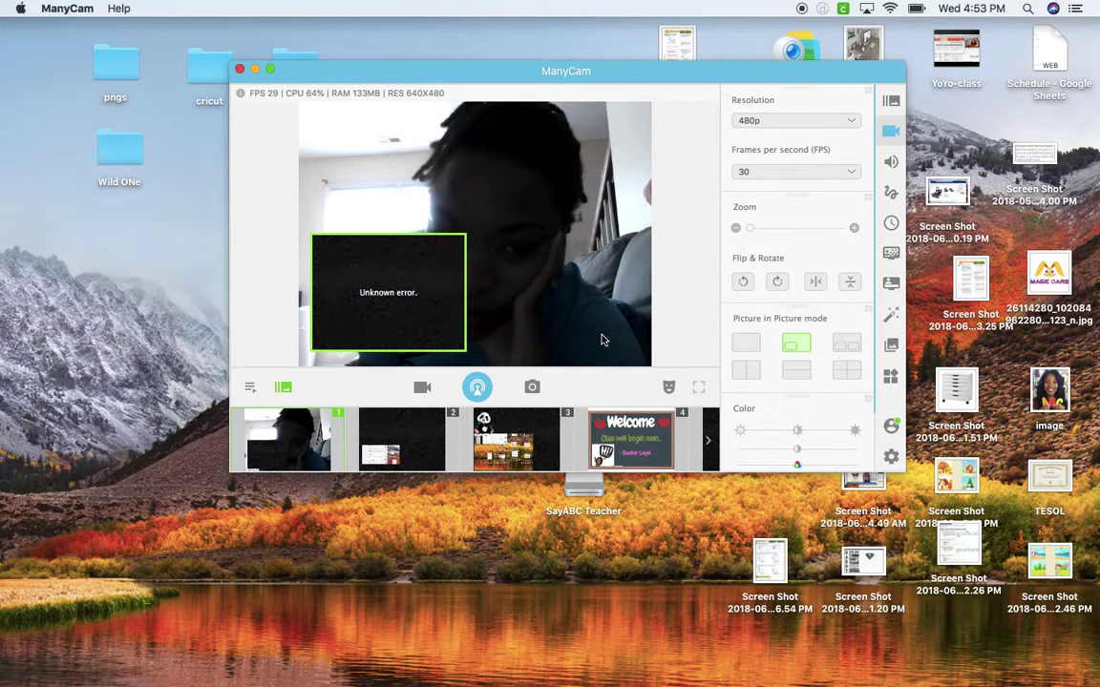
click(410, 285)
mouse_move(478, 292)
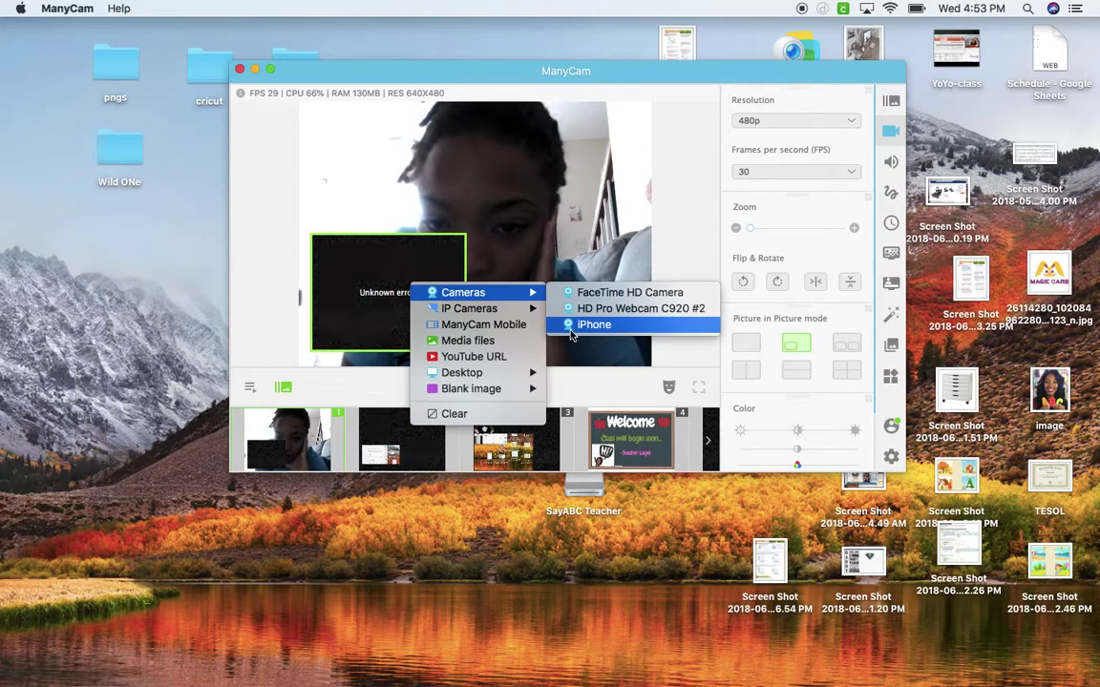
click(564, 325)
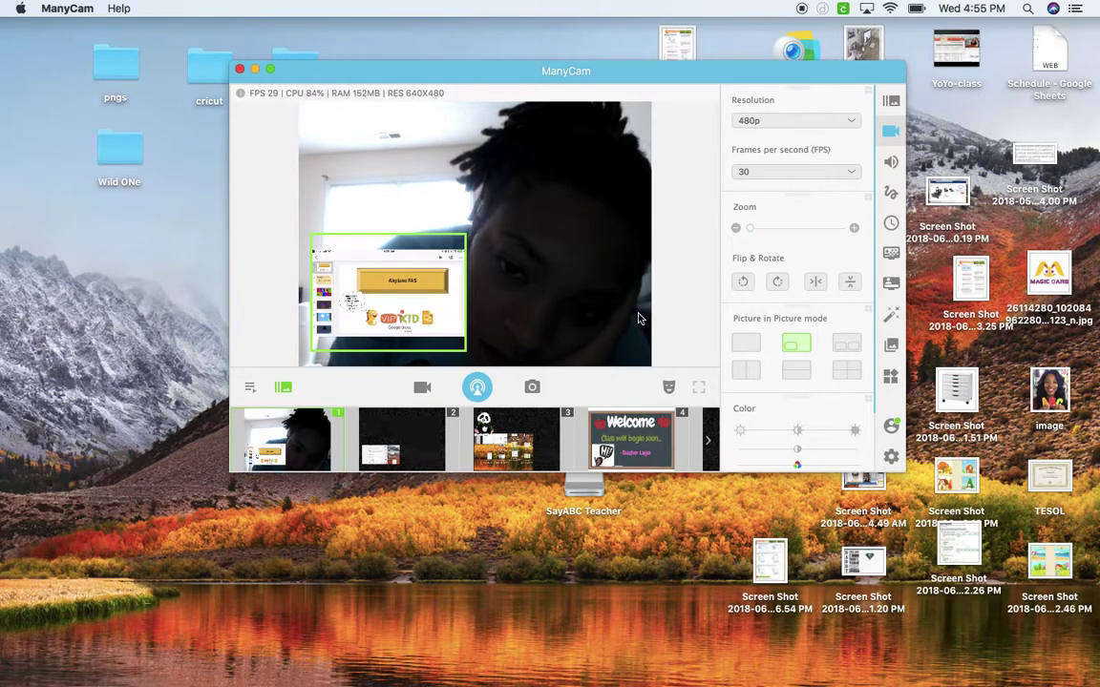
Set the inset source to Desktop > Custom area and move the capture area to the lower right.
right_click(380, 283)
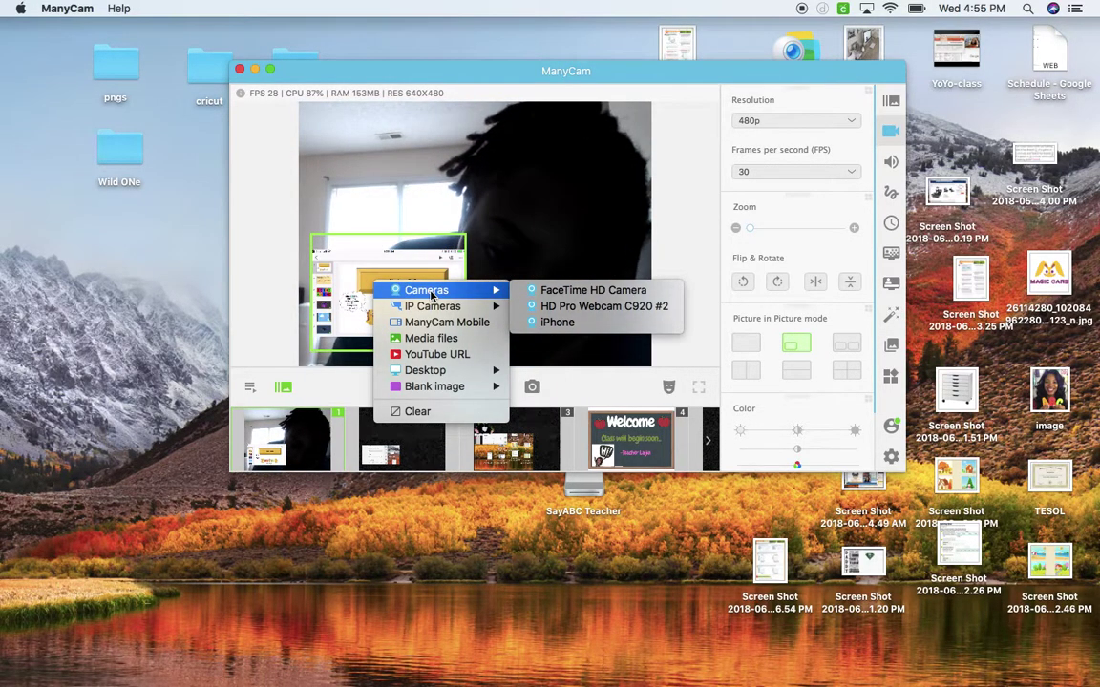
mouse_move(424, 371)
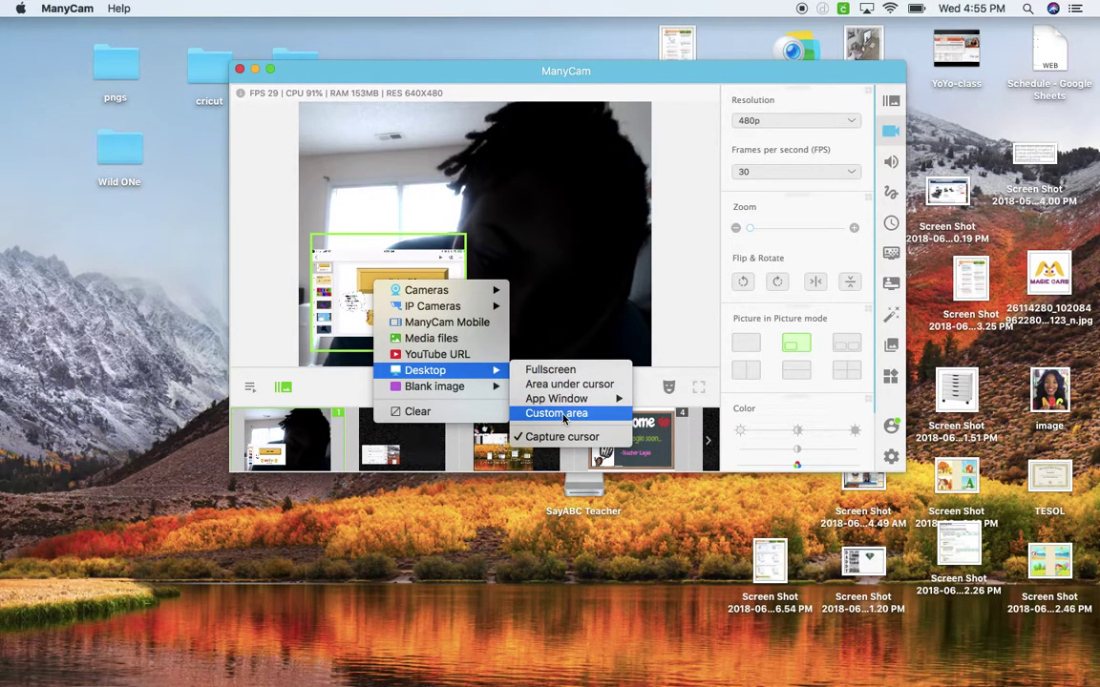
click(563, 414)
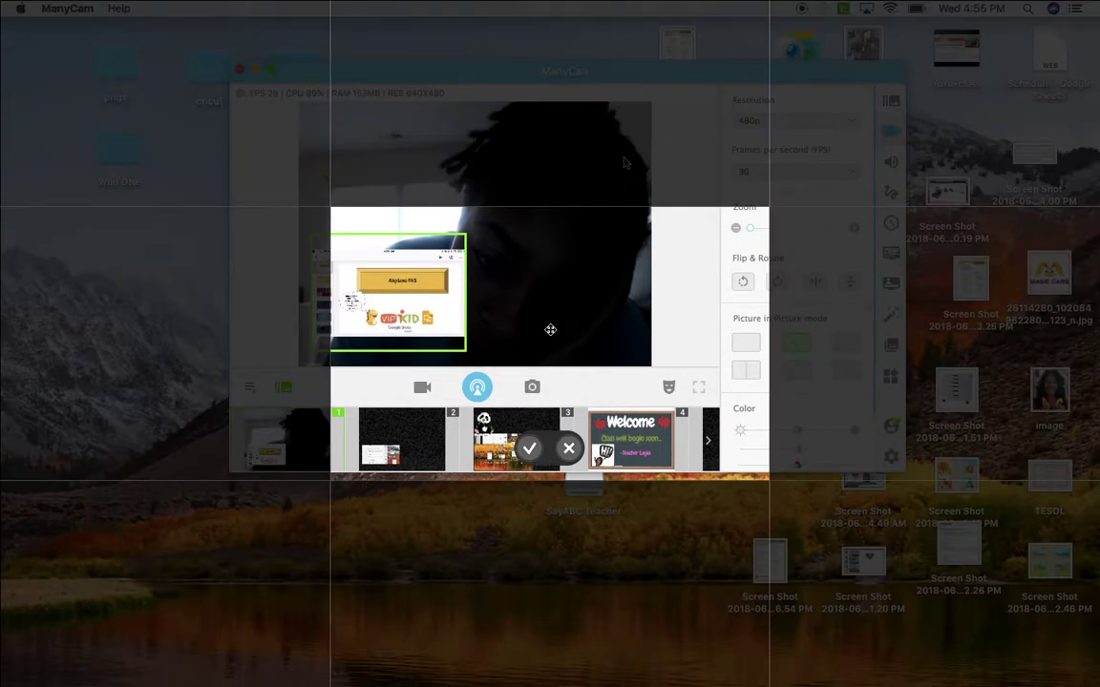
drag(553, 322, 862, 523)
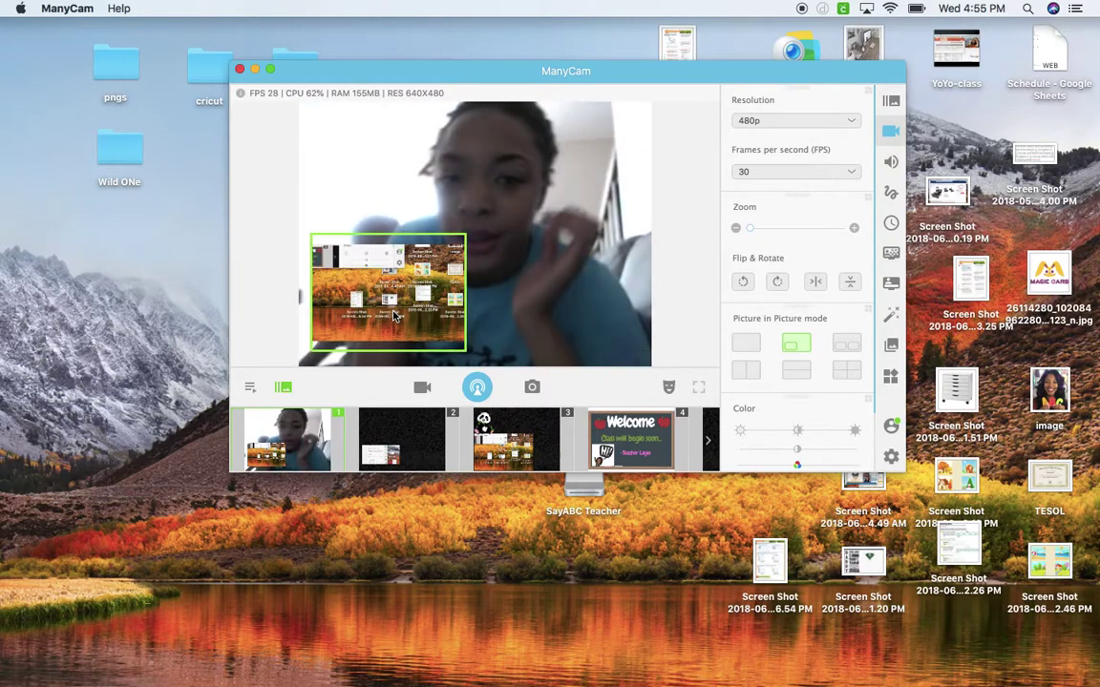
mouse_move(256, 678)
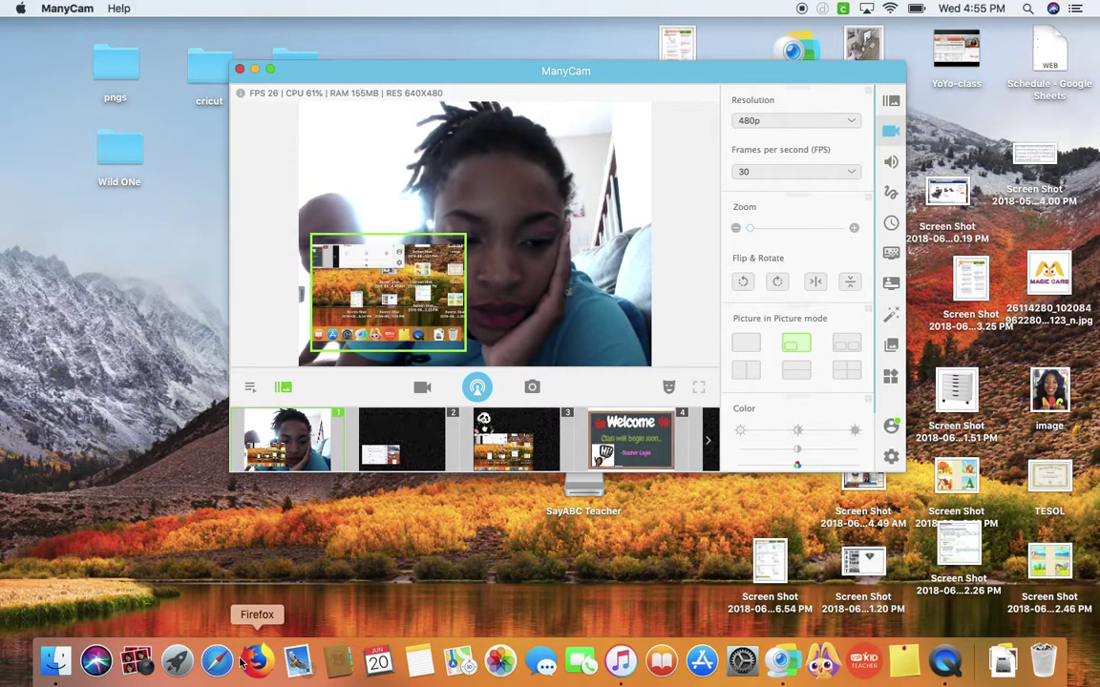
Load drive.google.com in Safari.
click(219, 663)
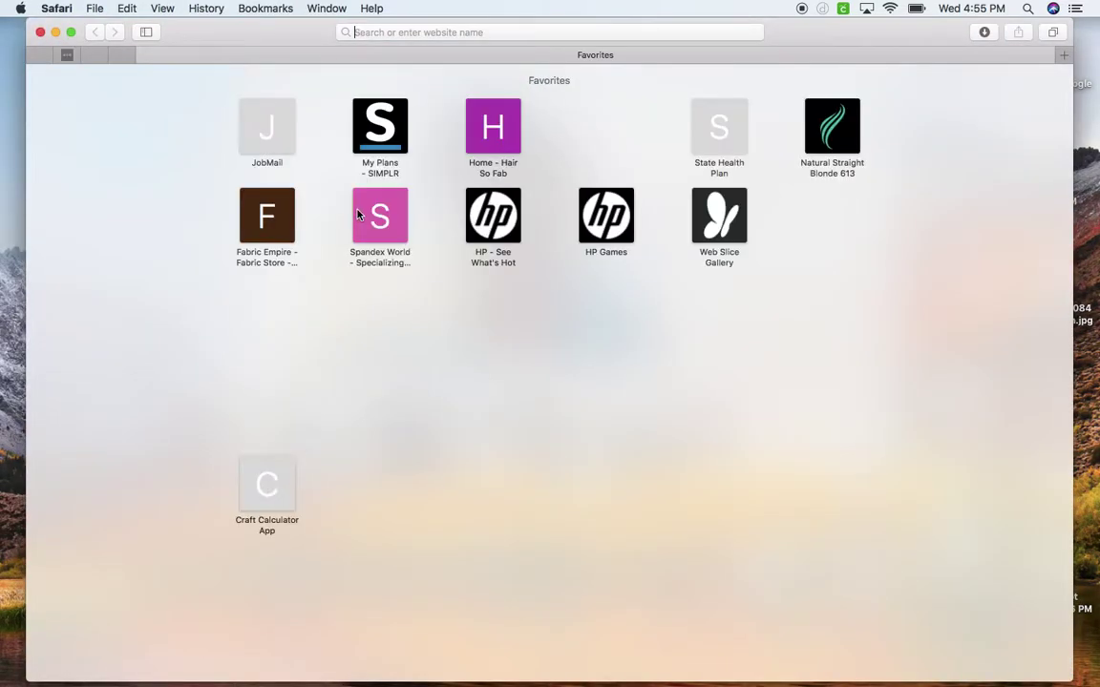
text(d)
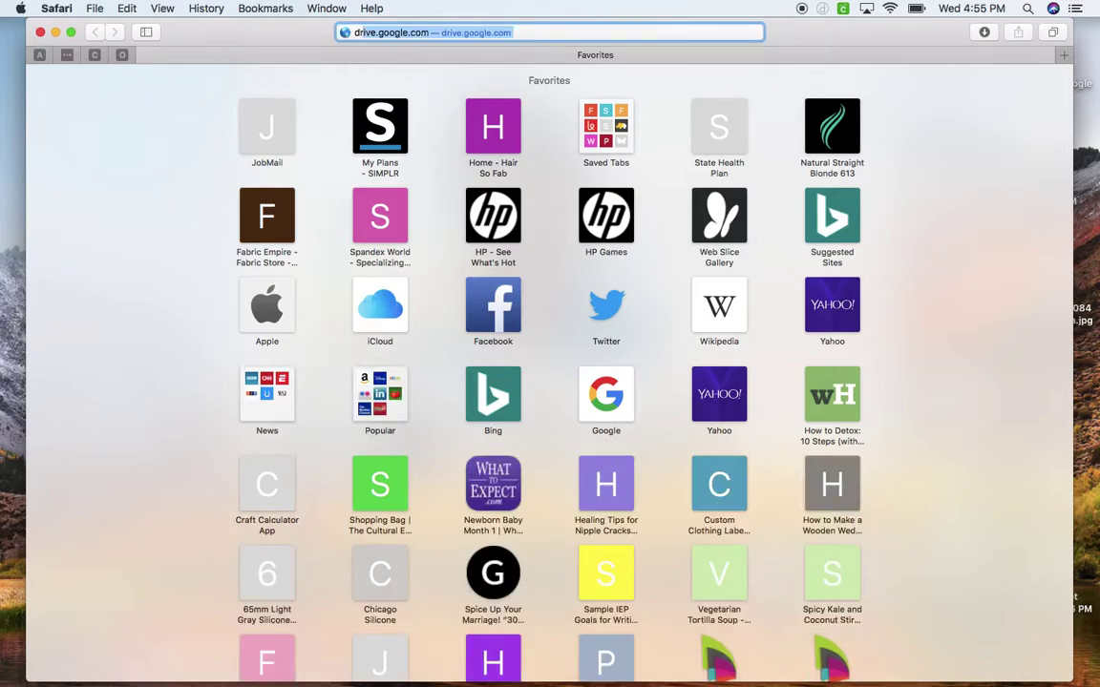
text(riv)
key(Return)
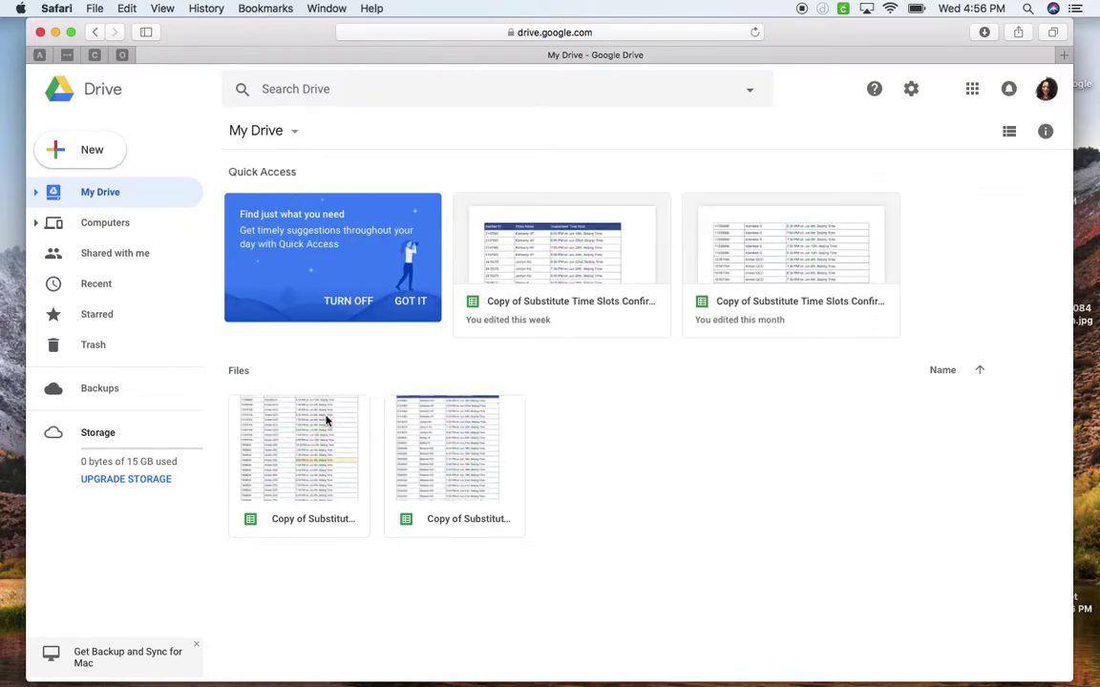
Switch to the other Google account and open the Airplane FAS deck from Quick Access.
click(1051, 90)
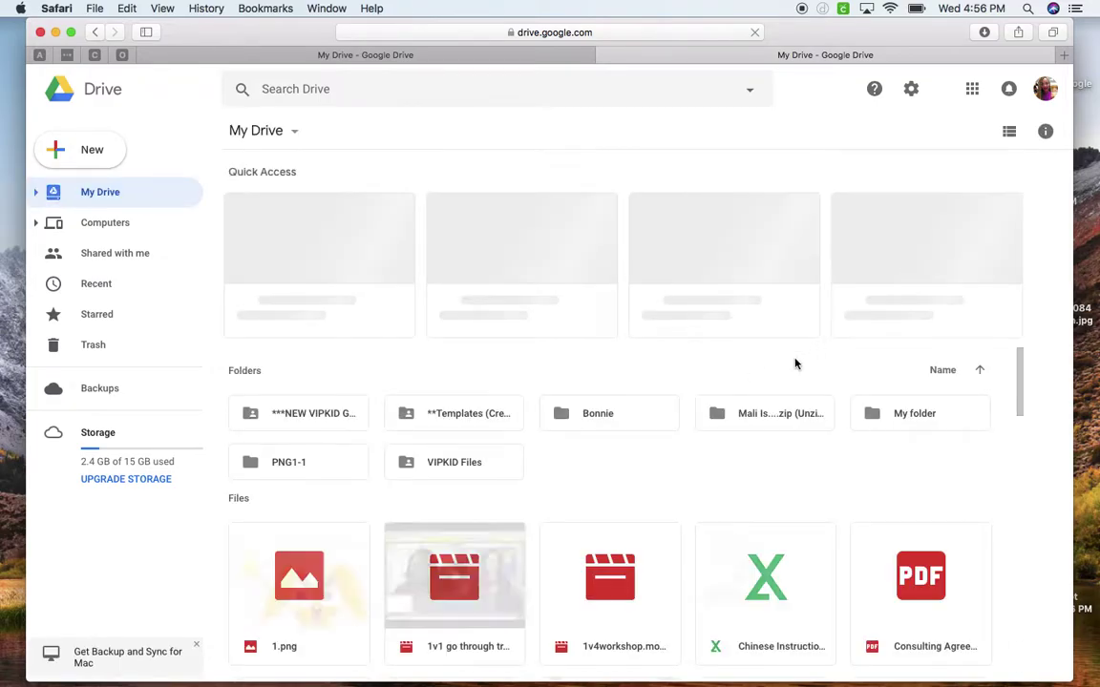
scroll(726, 379, down, 3)
scroll(373, 388, down, 2)
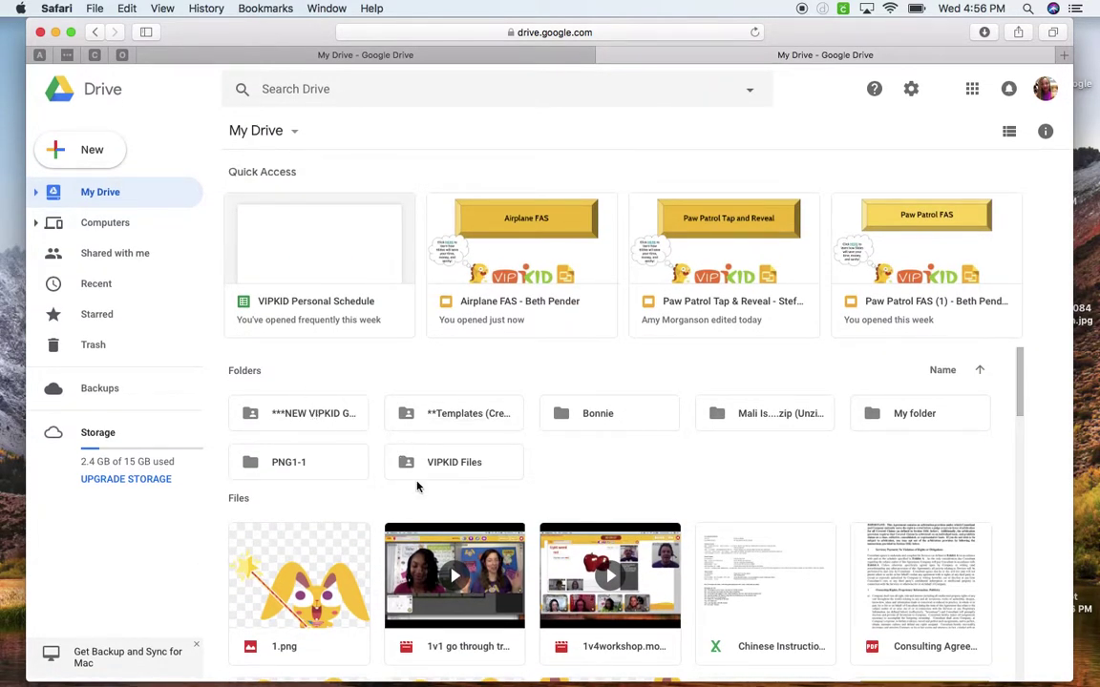
click(300, 421)
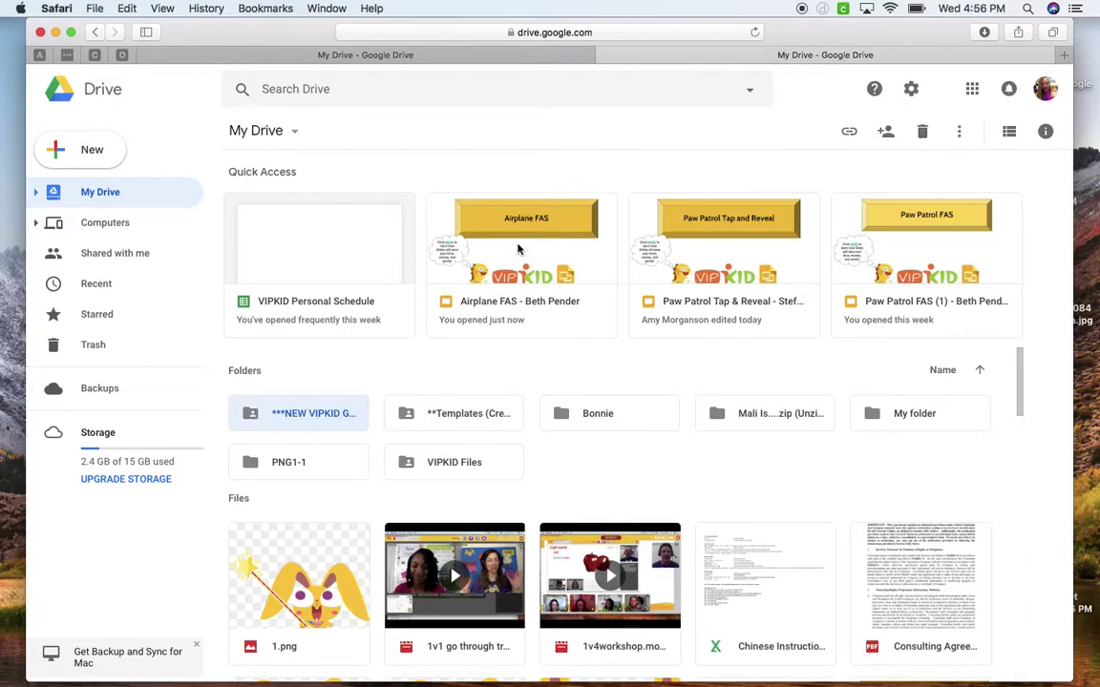
click(516, 251)
double_click(493, 260)
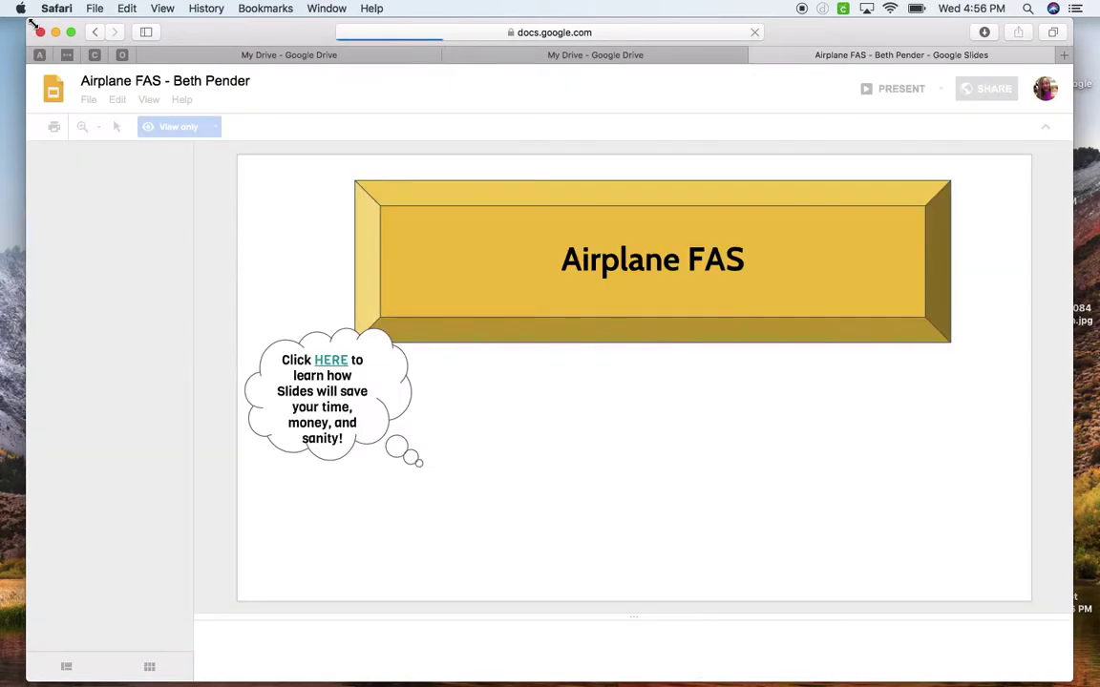
Shrink and position the Safari presentation window over ManyCam's lower-right capture area.
drag(27, 19, 553, 377)
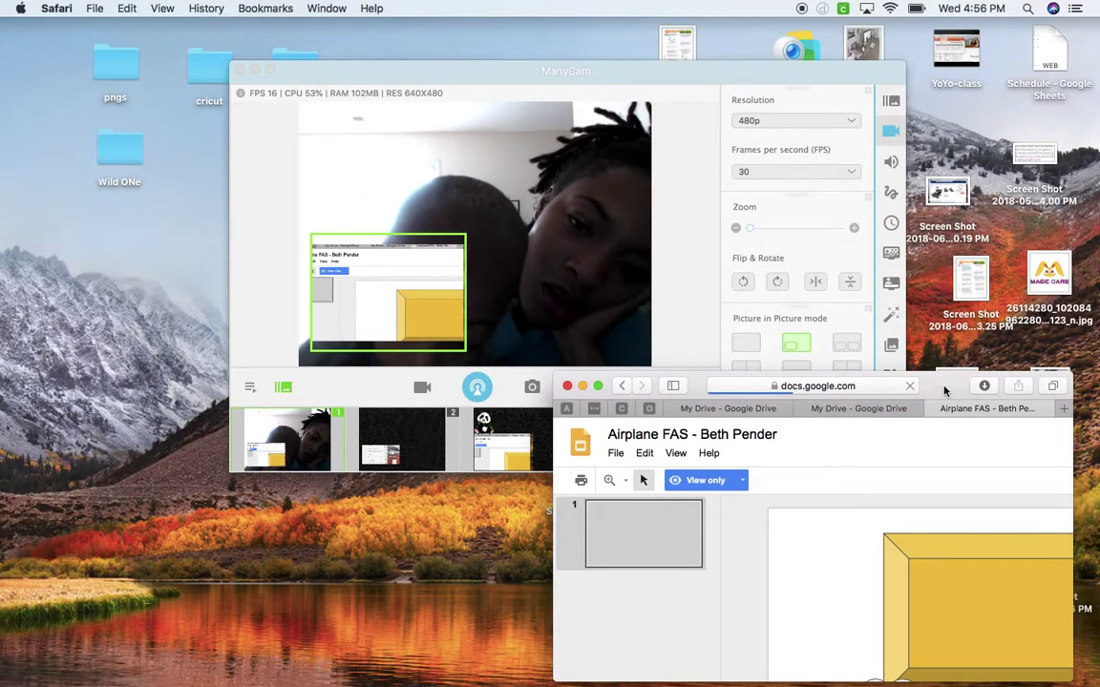
drag(944, 388, 840, 267)
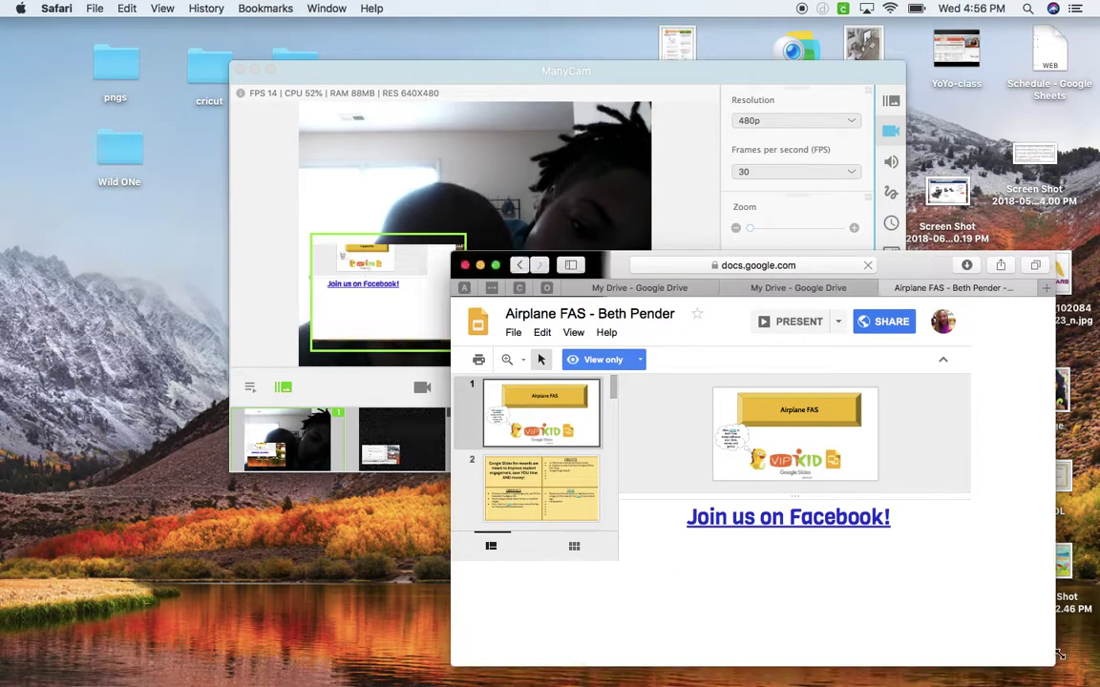
drag(1059, 655, 1080, 653)
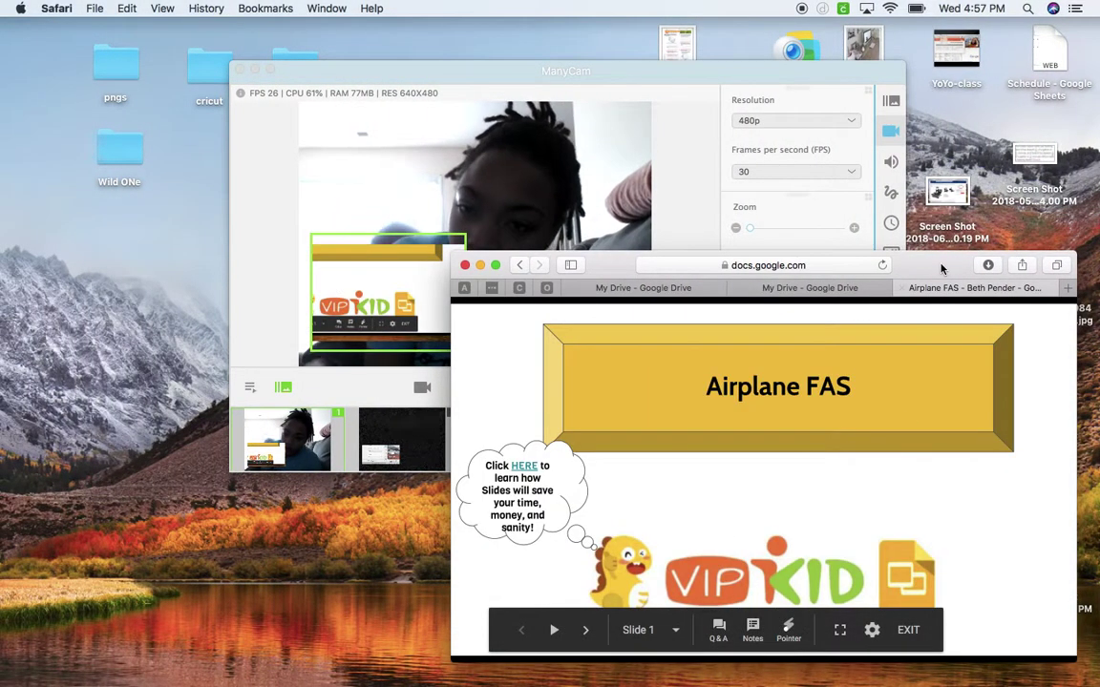
drag(571, 270, 615, 305)
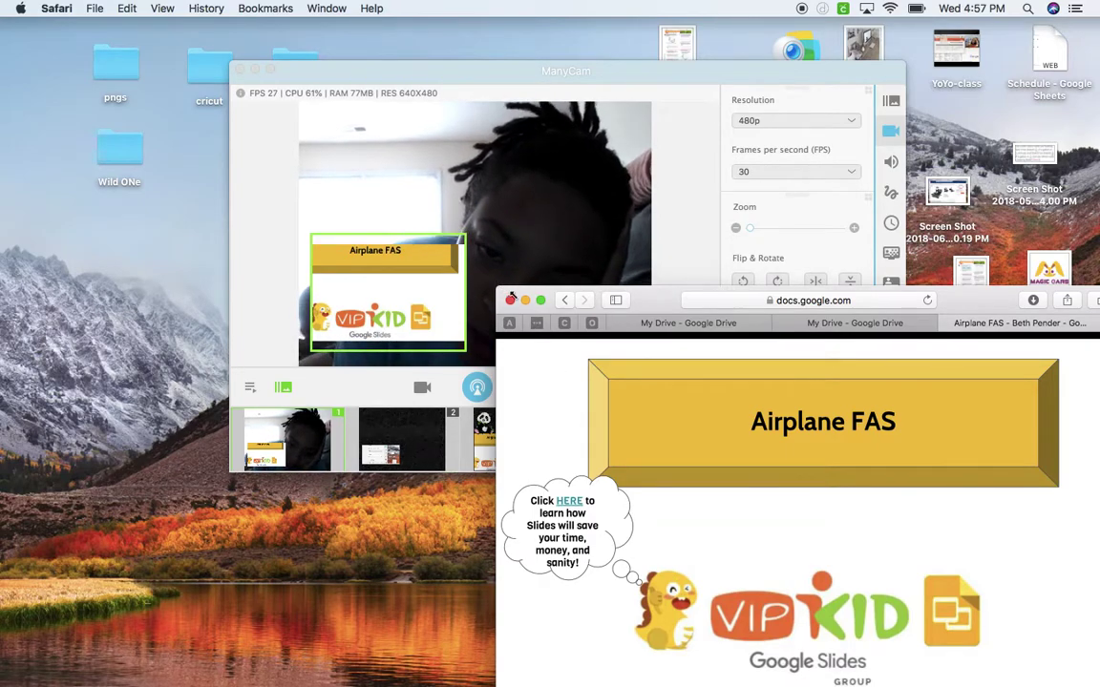
Fit the slideshow into the capture area, advance to the jet fighter slide, and reposition ManyCam.
drag(512, 296, 628, 384)
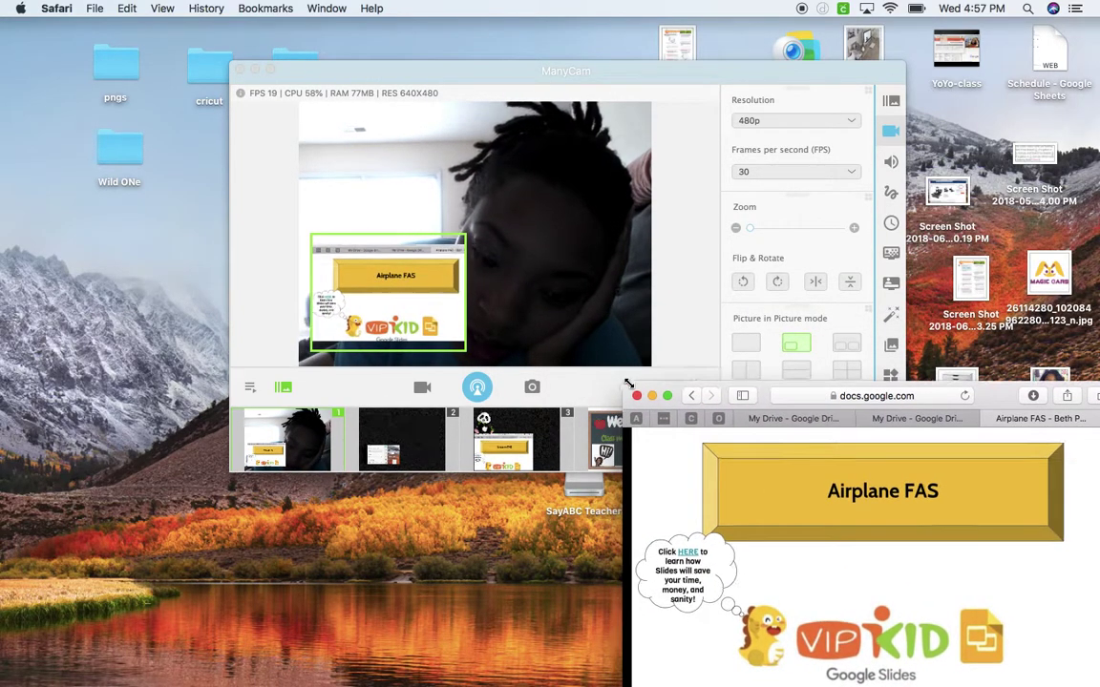
key(Right)
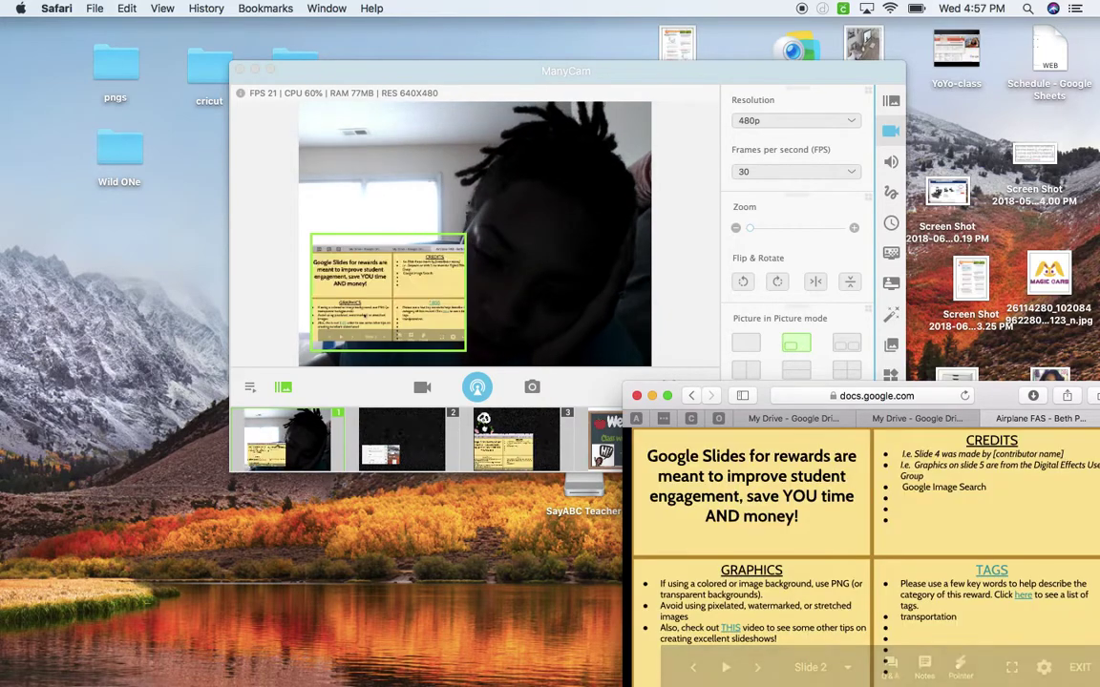
key(Right)
key(Right)
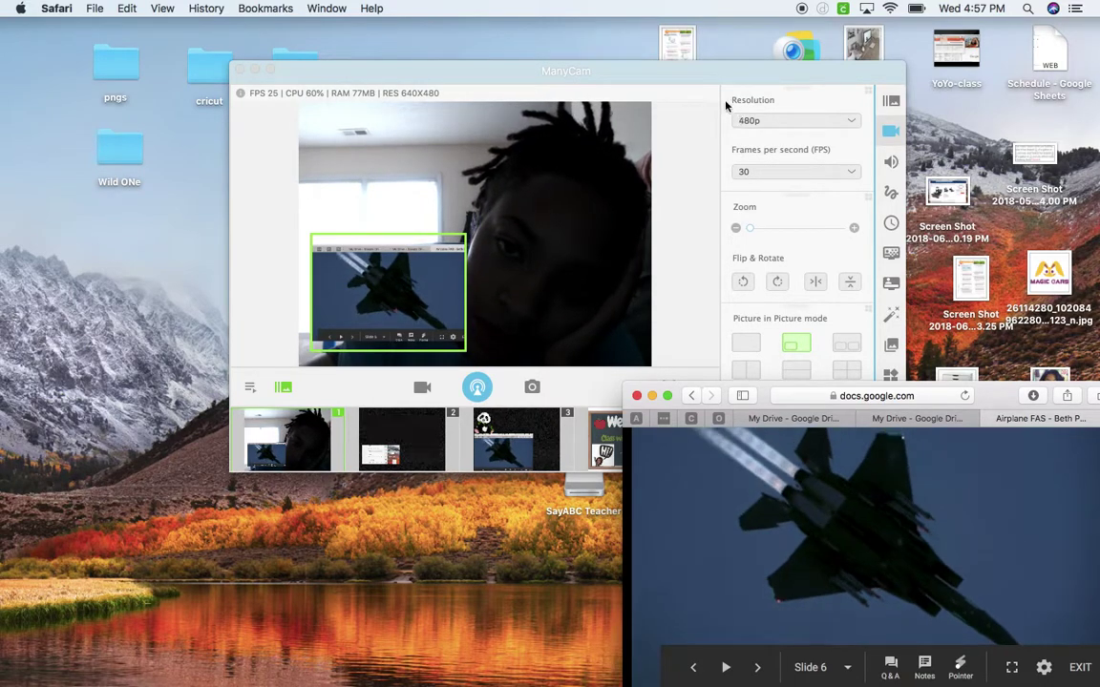
mouse_move(709, 84)
mouse_down()
mouse_move(757, 84)
mouse_move(512, 47)
mouse_move(511, 24)
mouse_up()
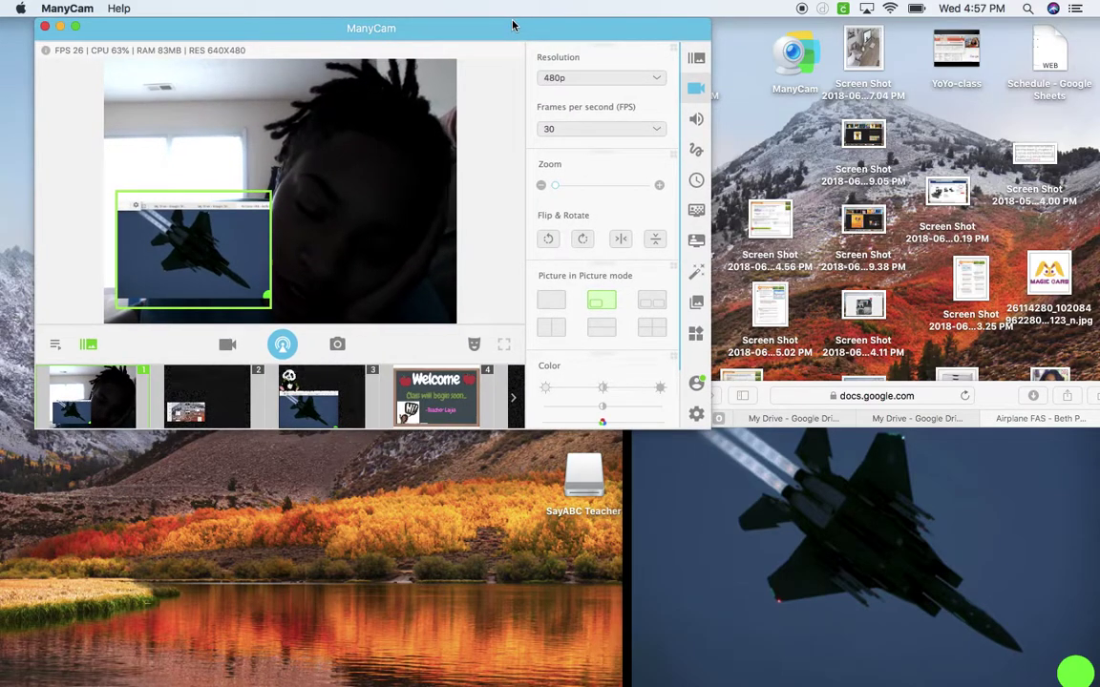